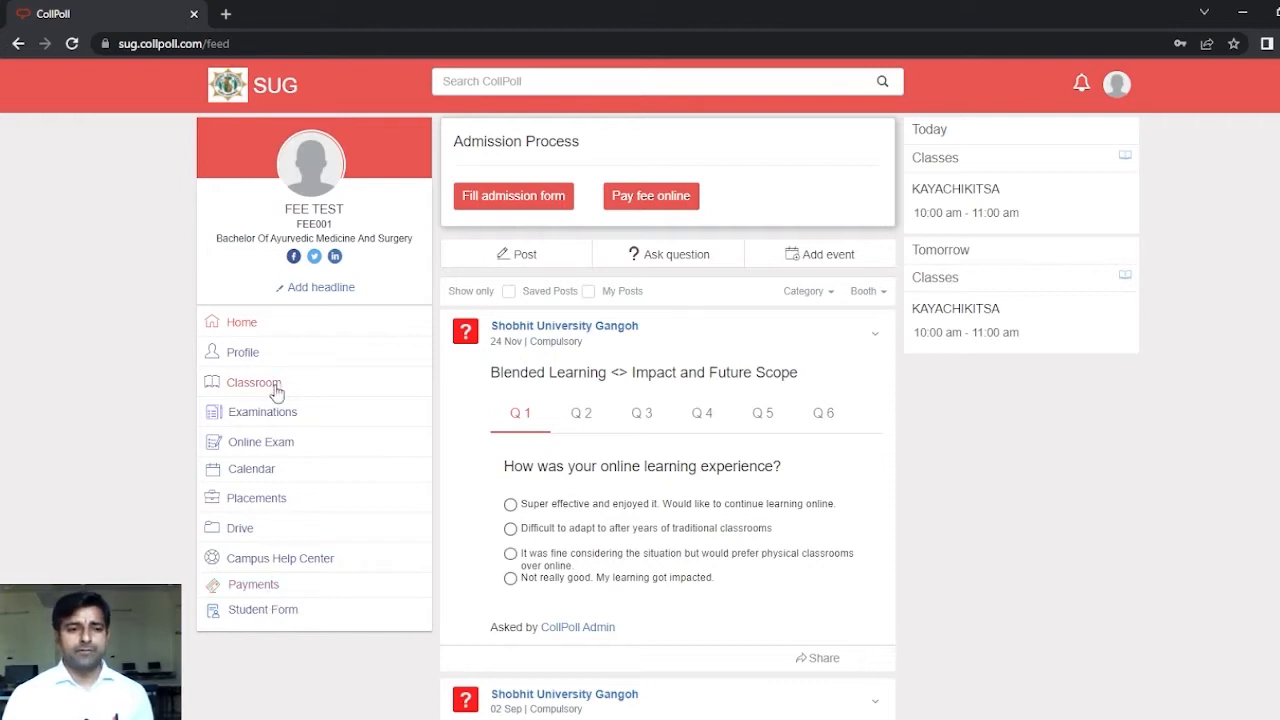
Step: Open Payments and review the B.PHARM BATCH 2021-22 Total Payable and Pending amounts
{"action": "left_click", "coordinate": [260, 589]}
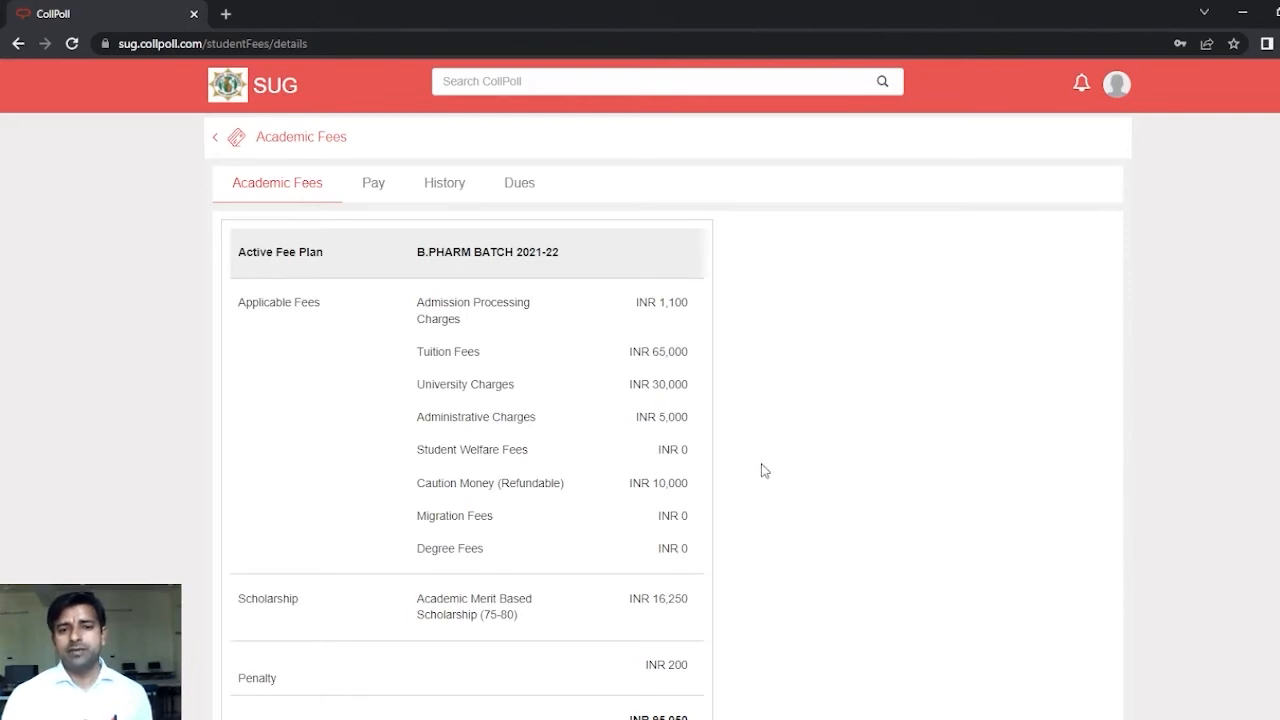
{"action": "scroll", "coordinate": [764, 470], "scroll_direction": "down", "scroll_amount": 2}
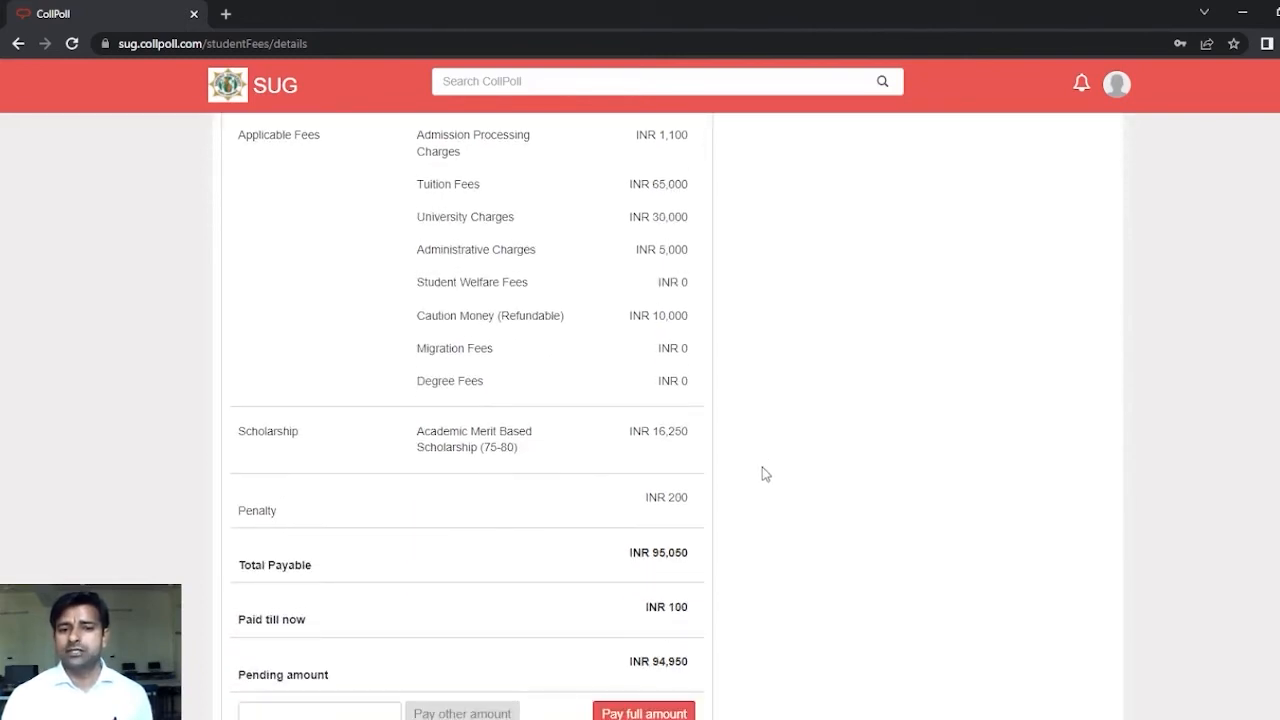
{"action": "scroll", "coordinate": [758, 500], "scroll_direction": "down", "scroll_amount": 1}
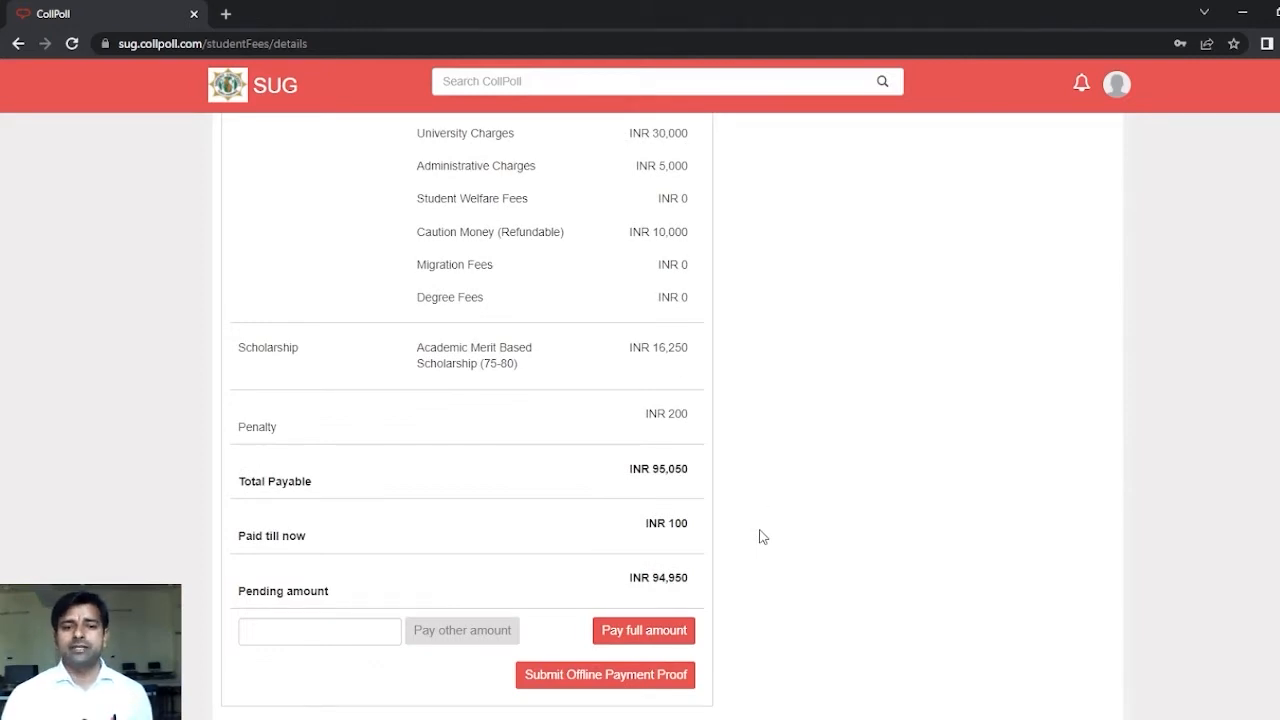
{"action": "scroll", "coordinate": [553, 518], "scroll_direction": "up", "scroll_amount": 3}
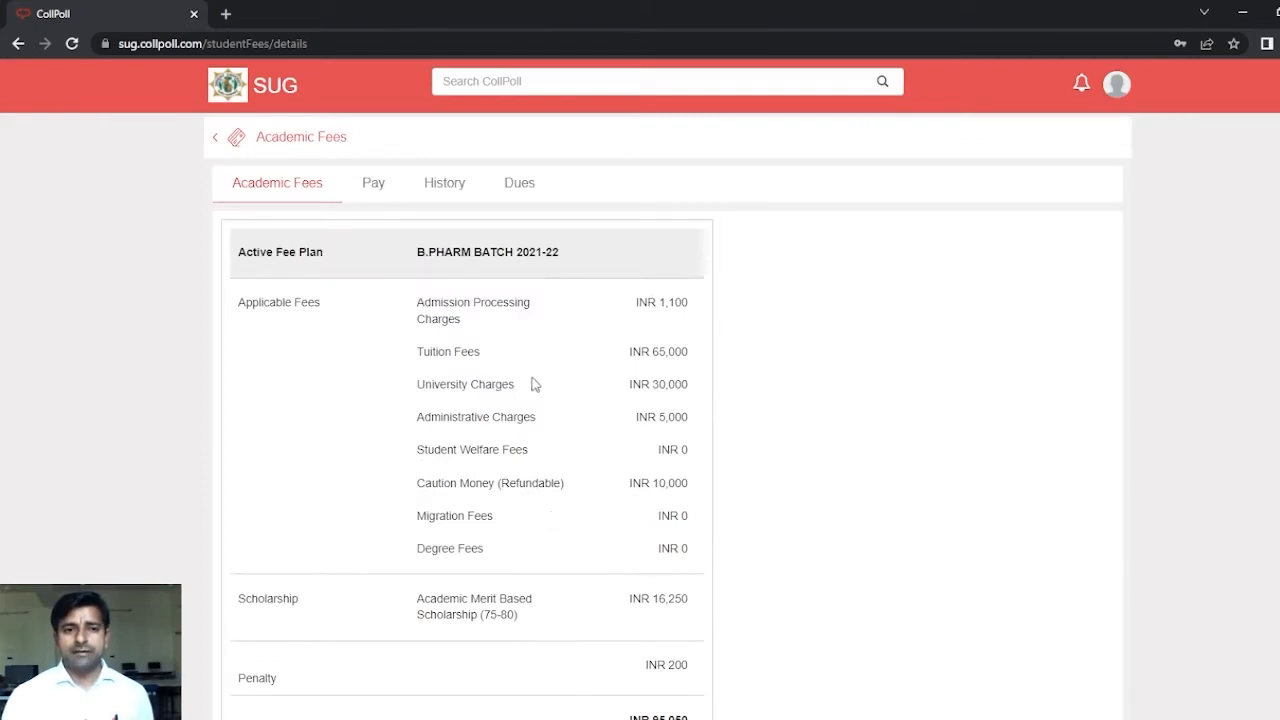
{"action": "left_click", "coordinate": [377, 189]}
Step: Check the History and Dues tabs, then scroll Academic Fees' payment history of past payu transactions
{"action": "left_click", "coordinate": [447, 189]}
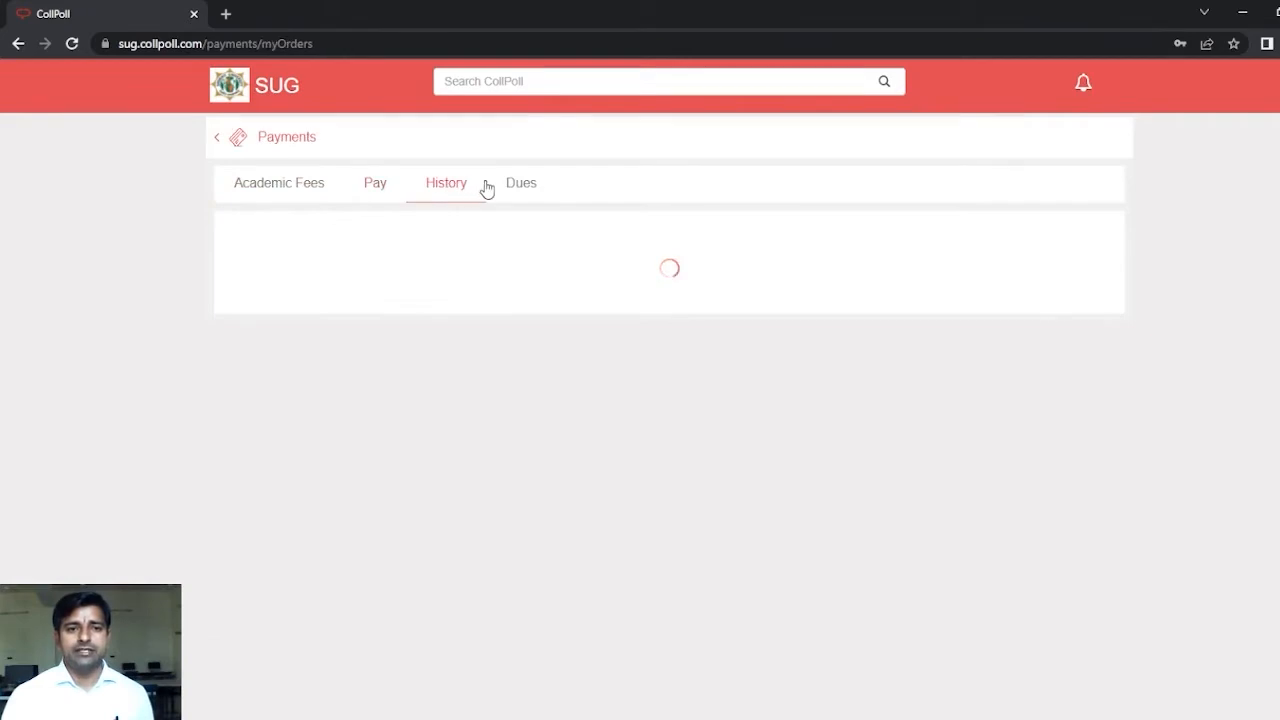
{"action": "left_click", "coordinate": [516, 188]}
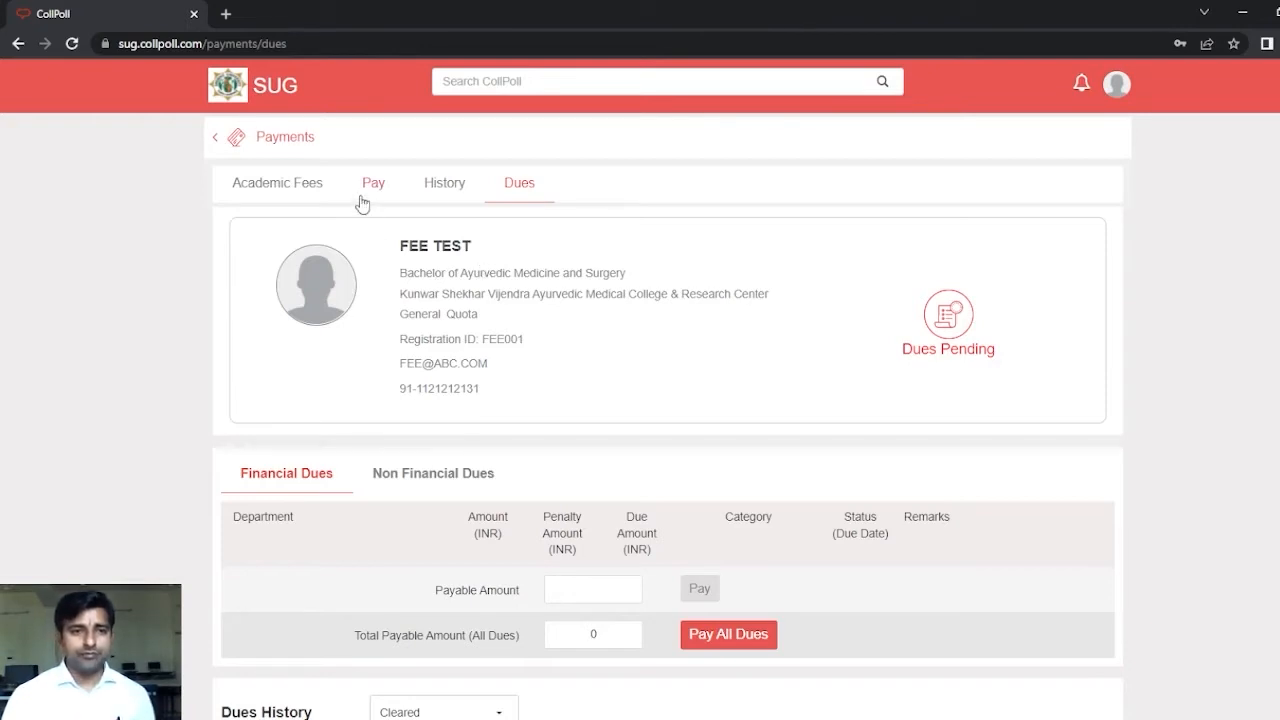
{"action": "left_click", "coordinate": [282, 190]}
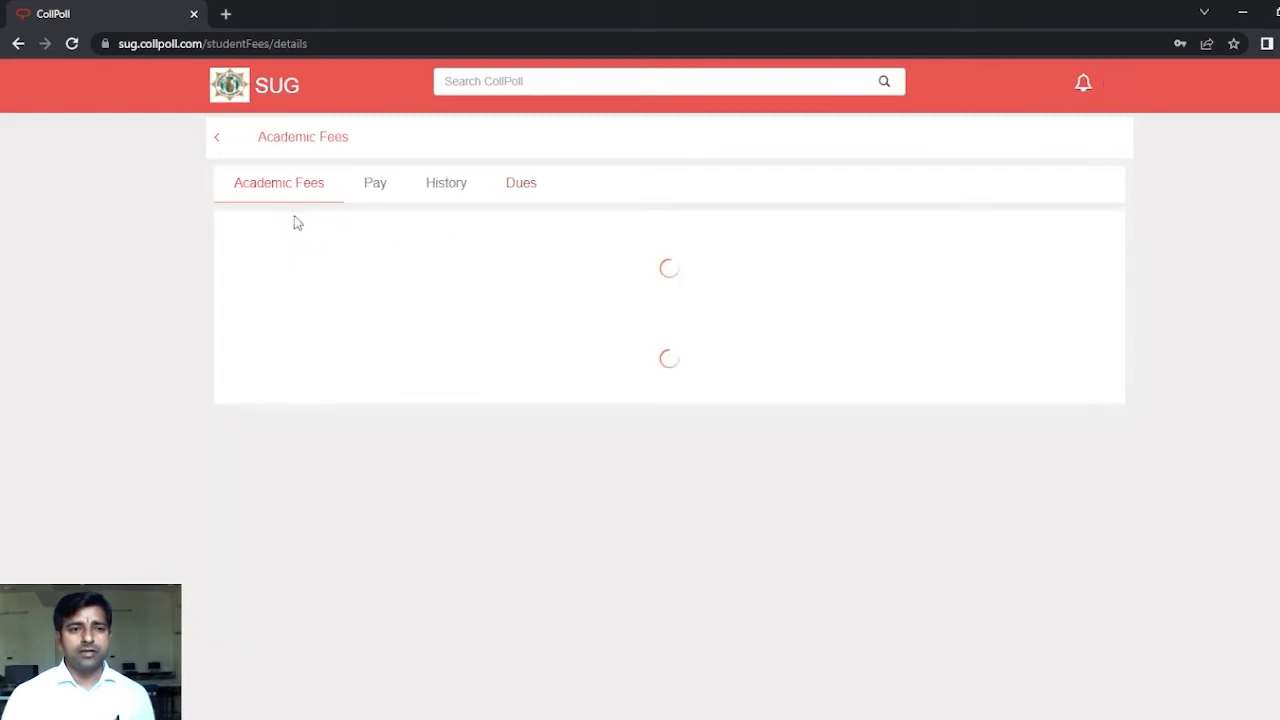
{"action": "scroll", "coordinate": [374, 405], "scroll_direction": "down", "scroll_amount": 8}
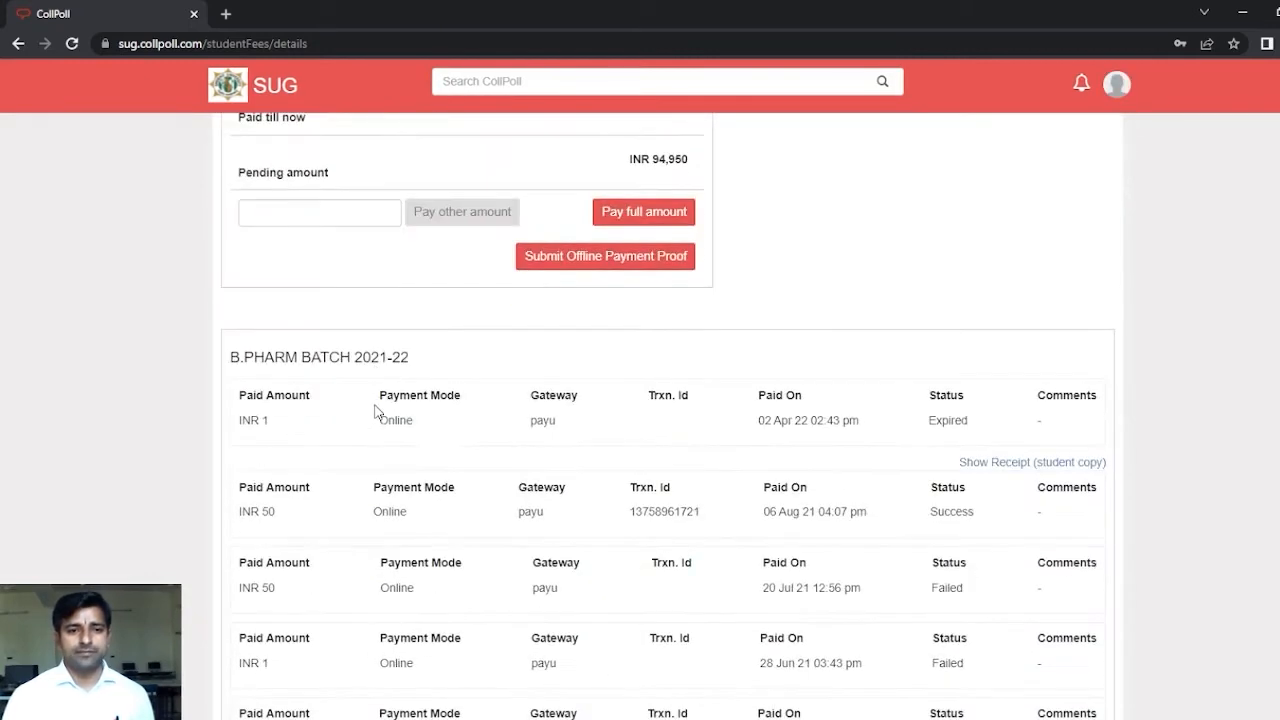
{"action": "scroll", "coordinate": [500, 380], "scroll_direction": "down", "scroll_amount": 3}
{"action": "scroll", "coordinate": [600, 400], "scroll_direction": "down", "scroll_amount": 1}
{"action": "scroll", "coordinate": [548, 444], "scroll_direction": "up", "scroll_amount": 1}
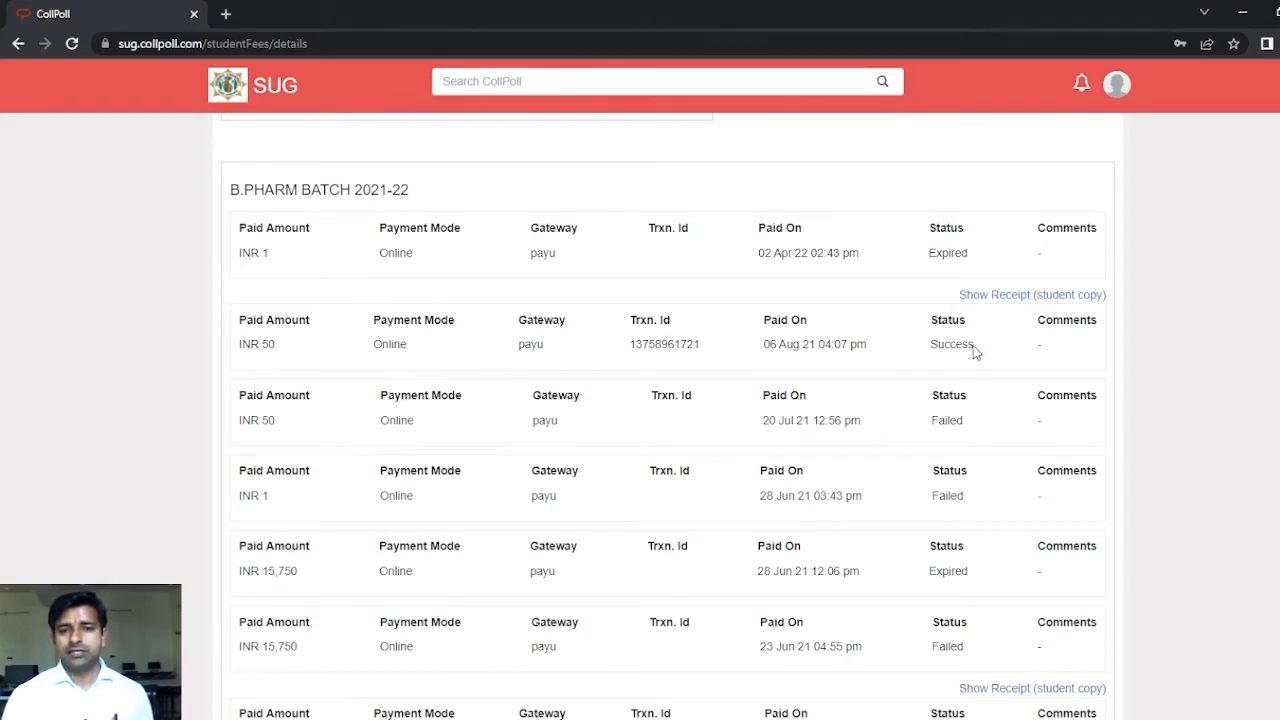
Step: View the student-copy receipt for the INR 50 payment in a new tab, then return
{"action": "left_click", "coordinate": [995, 295]}
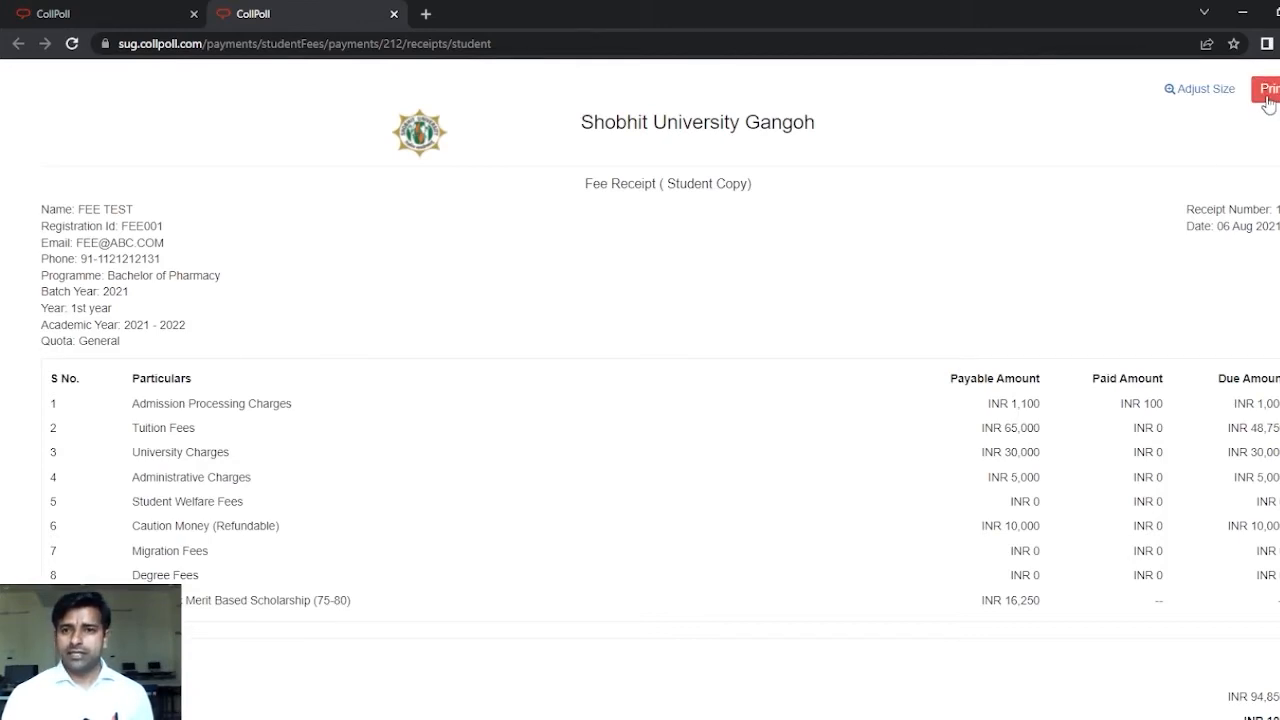
{"action": "scroll", "coordinate": [600, 418], "scroll_direction": "down", "scroll_amount": 3}
{"action": "scroll", "coordinate": [450, 330], "scroll_direction": "up", "scroll_amount": 3}
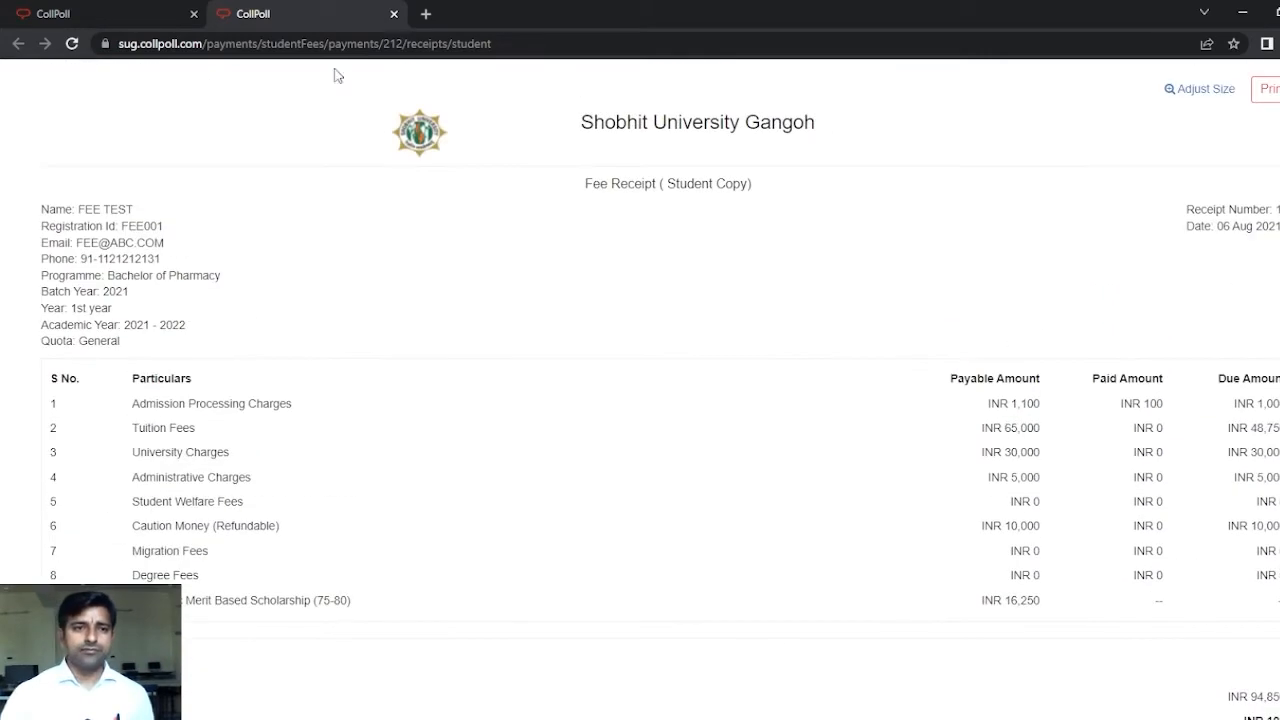
{"action": "left_click", "coordinate": [90, 14]}
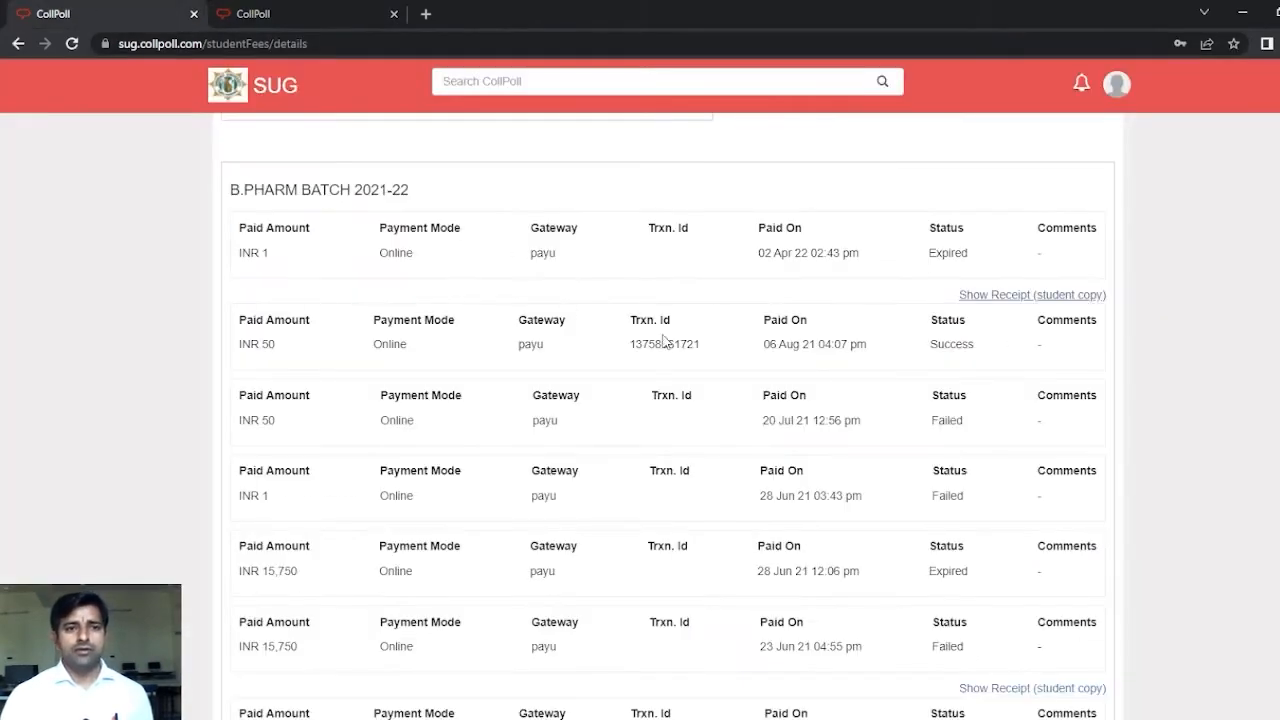
Step: Enter a custom payment amount of 1 under 'Pay other amount' and submit it
{"action": "scroll", "coordinate": [606, 489], "scroll_direction": "up", "scroll_amount": 3}
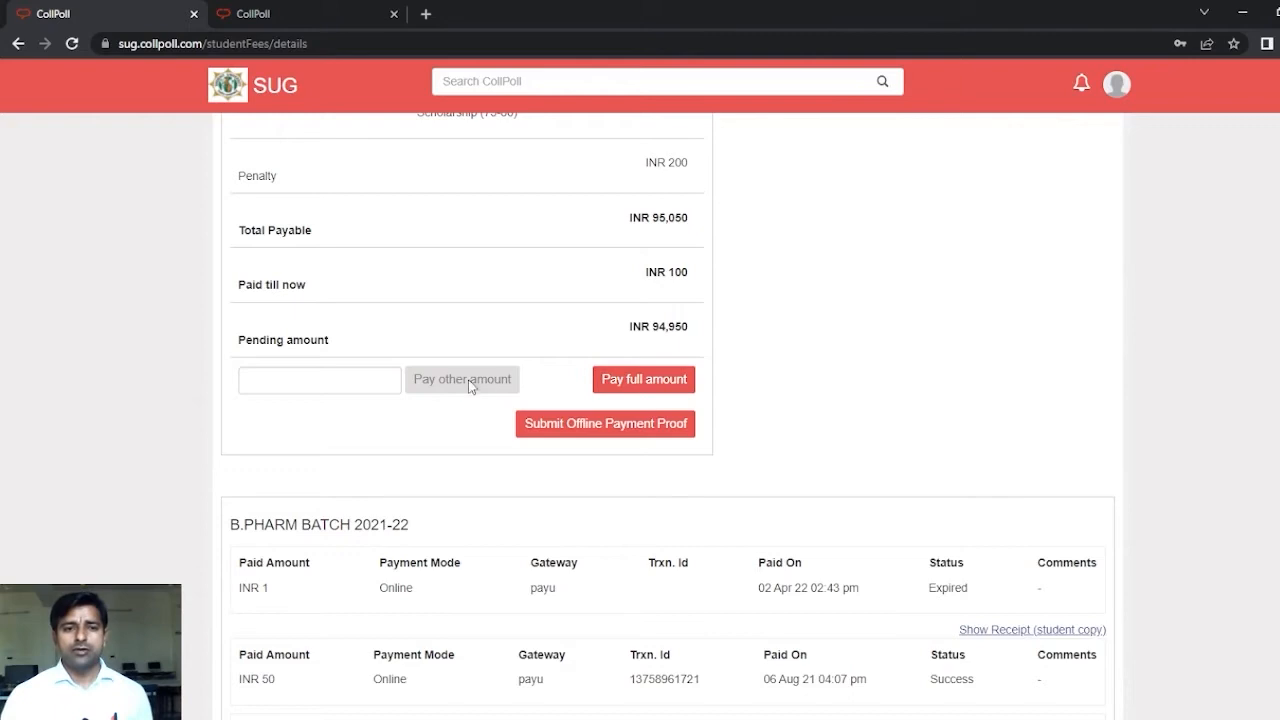
{"action": "left_click", "coordinate": [357, 377]}
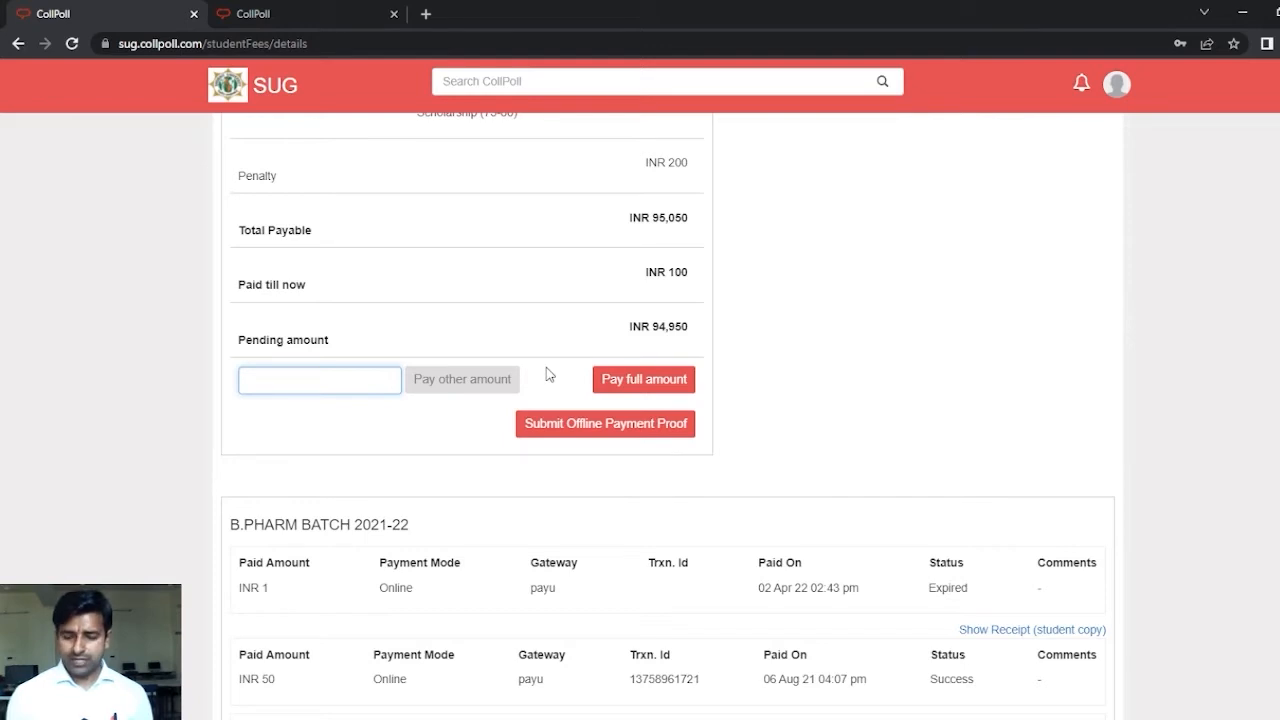
{"action": "type", "text": "1"}
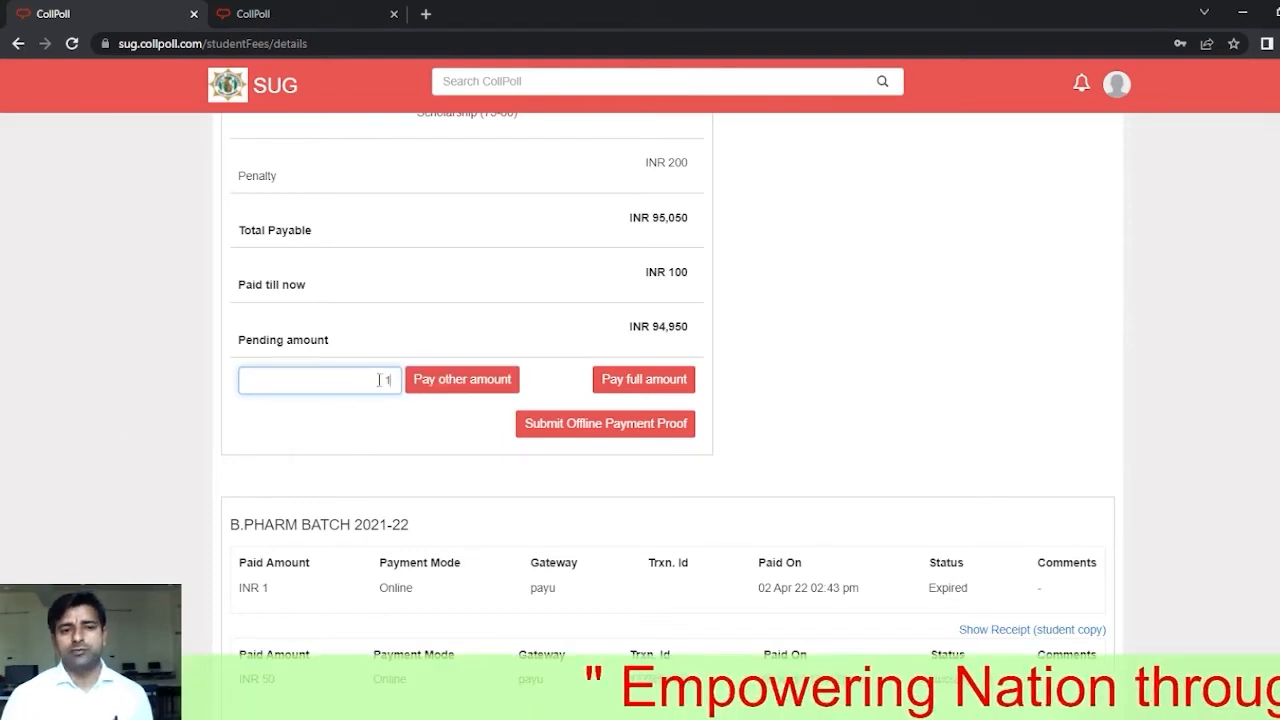
{"action": "left_click", "coordinate": [464, 386]}
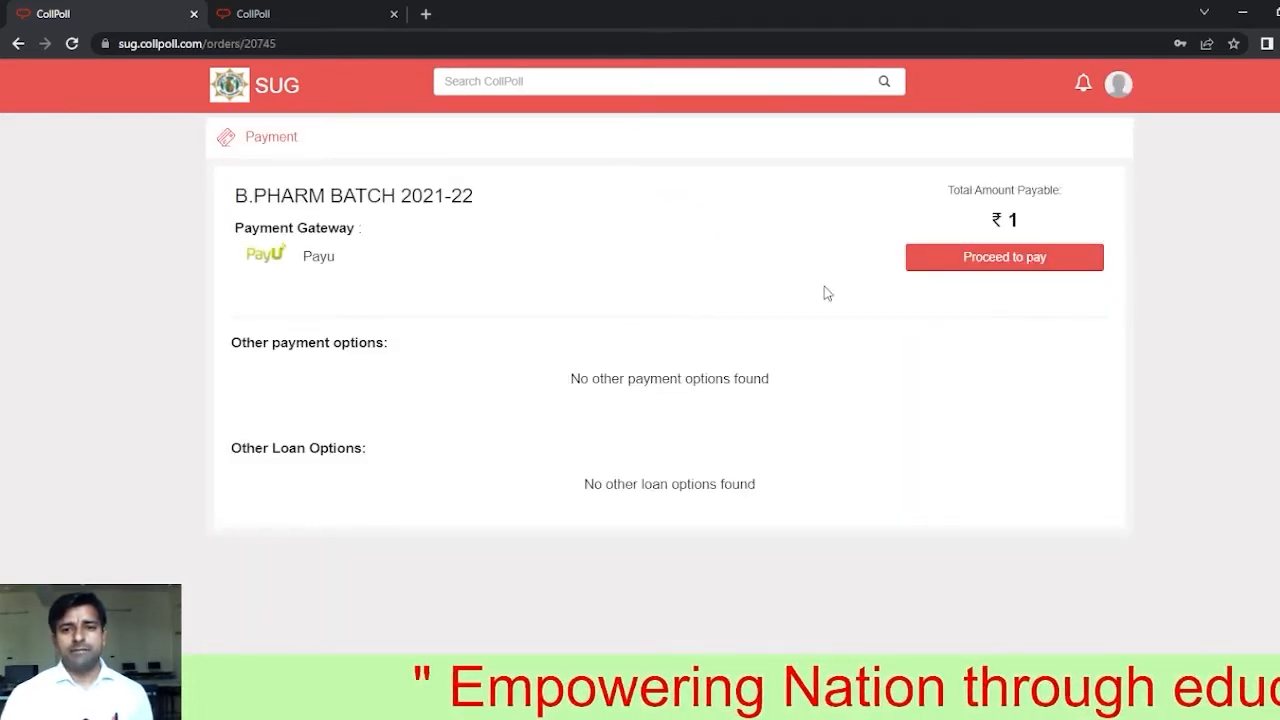
Step: Proceed to the PayU gateway for the ₹1 order and pick UPI as payment method
{"action": "left_click", "coordinate": [1007, 258]}
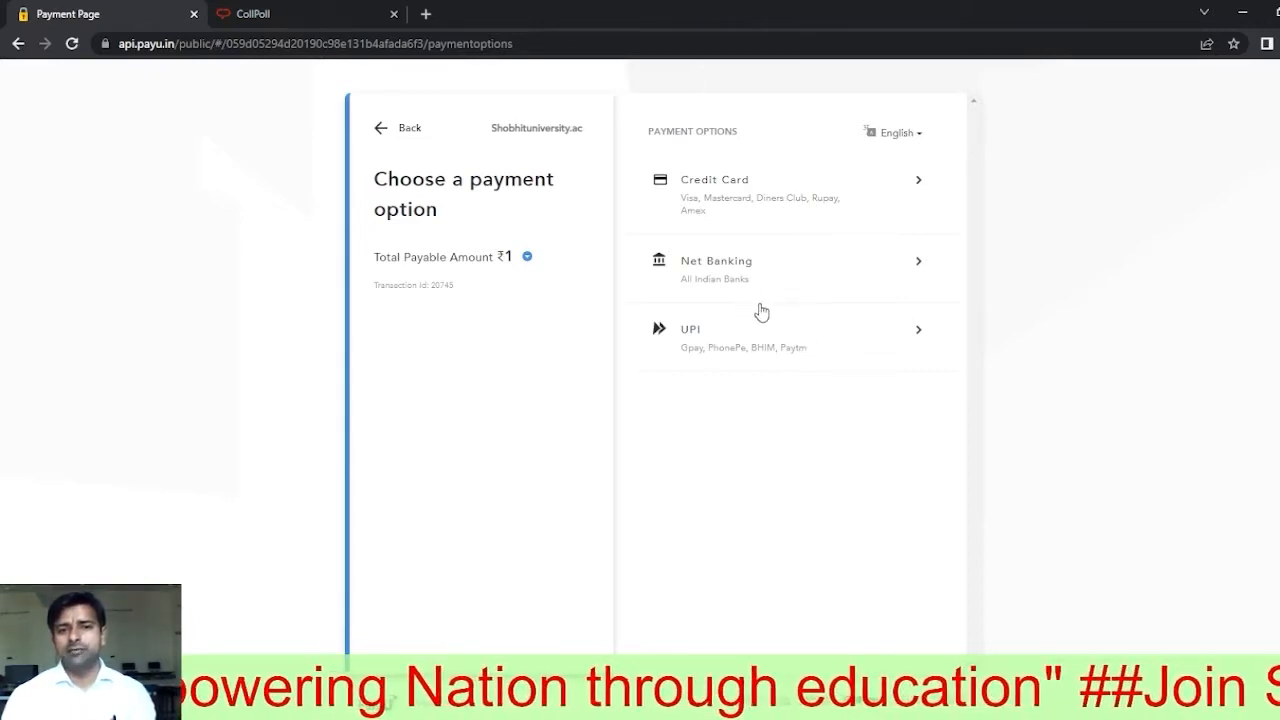
{"action": "left_click", "coordinate": [710, 339]}
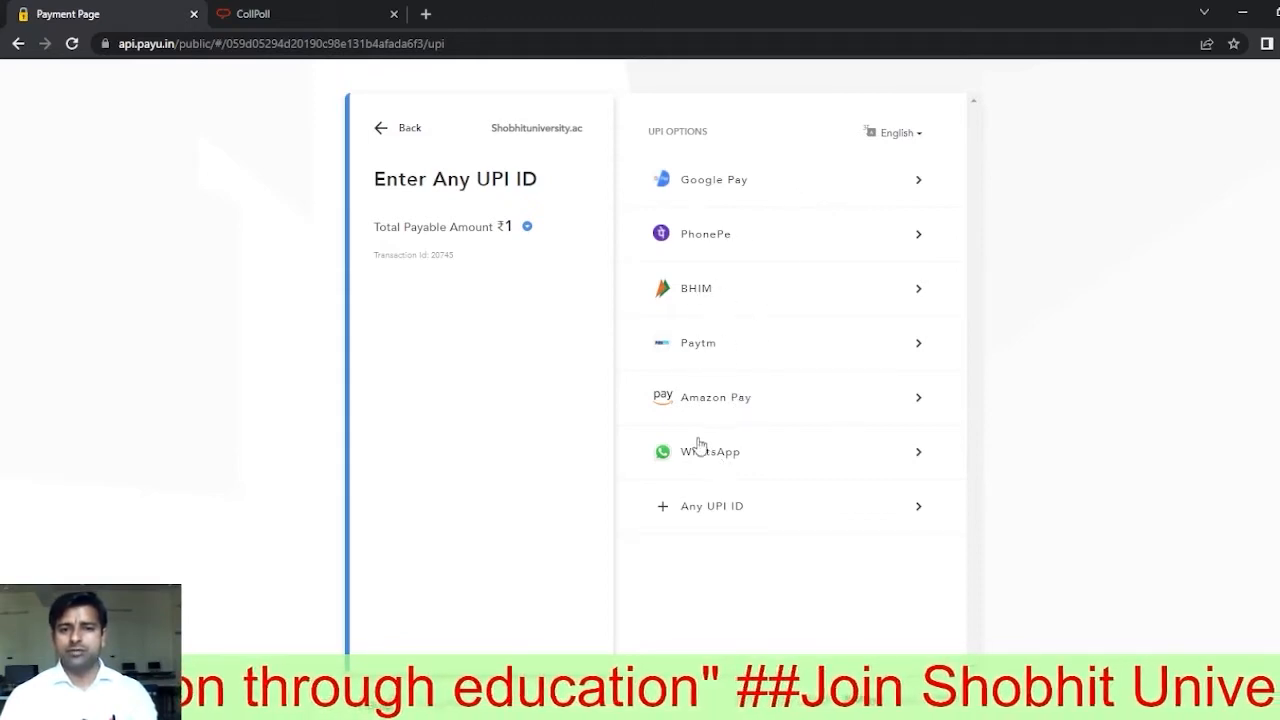
Step: Select Paytm as the UPI app on the PayU checkout
{"action": "left_click", "coordinate": [864, 347]}
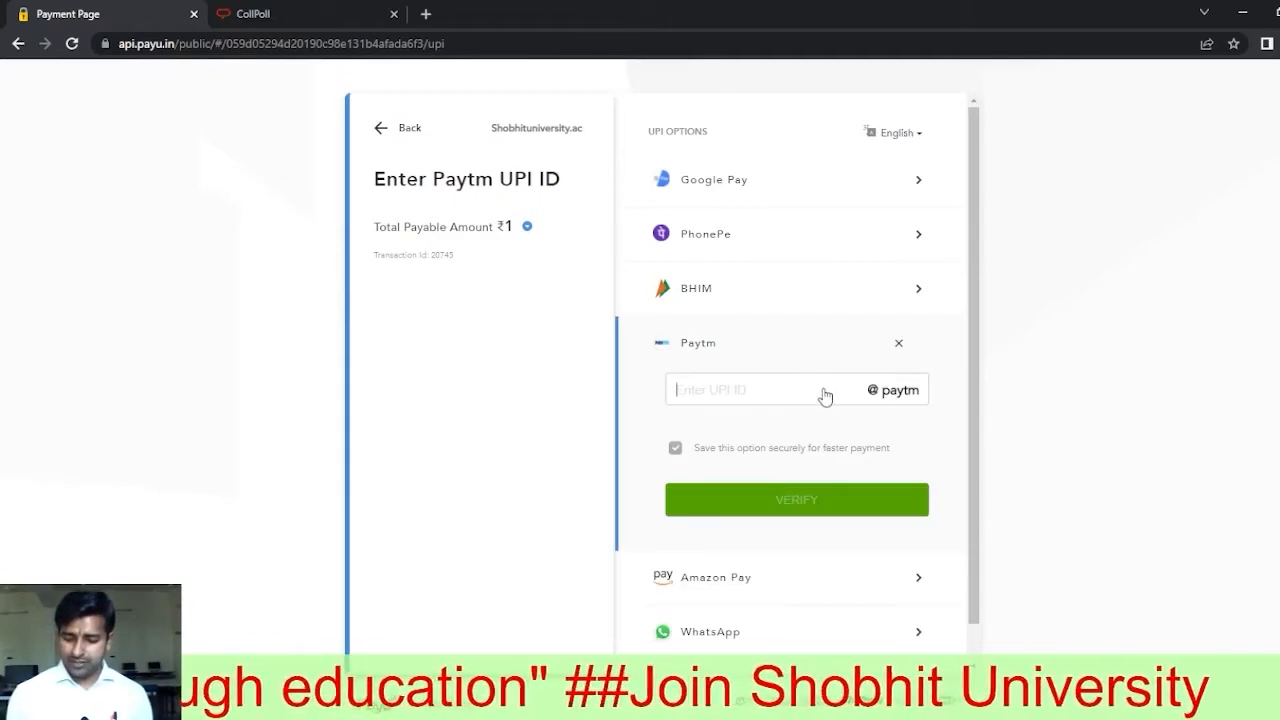
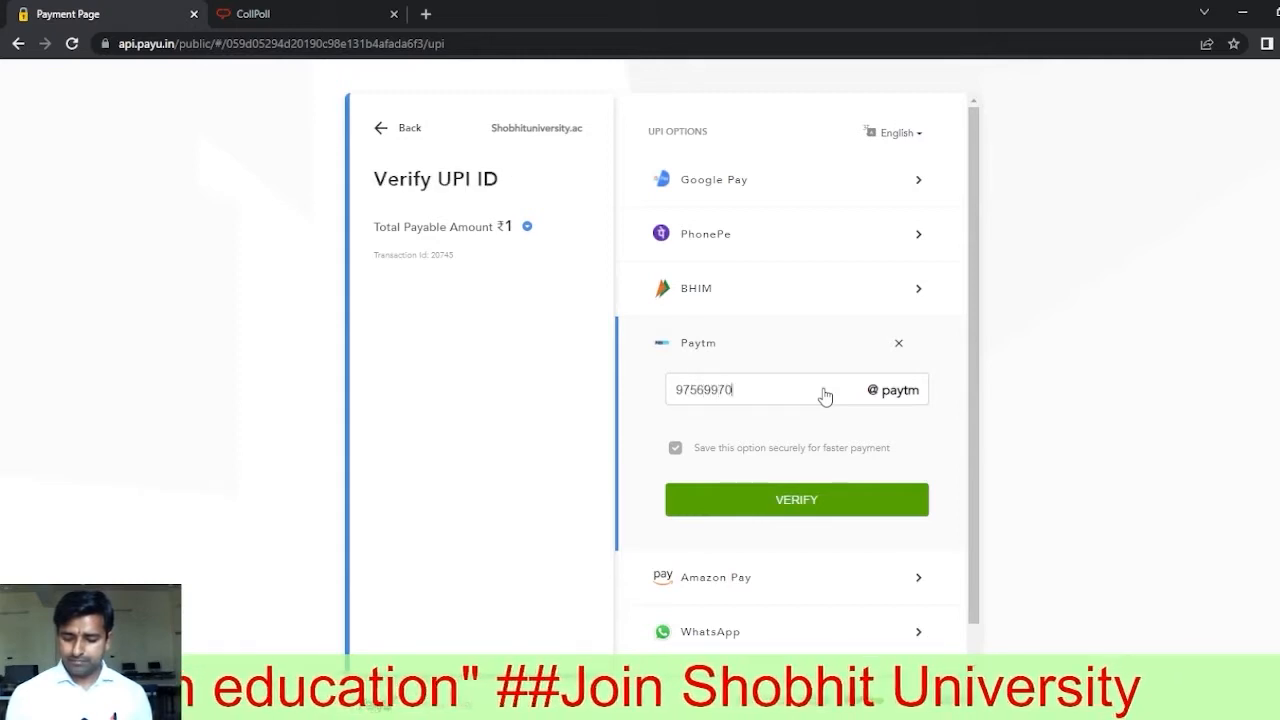
Step: Enter the payer's Paytm UPI ID and verify it
{"action": "left_click", "coordinate": [787, 505]}
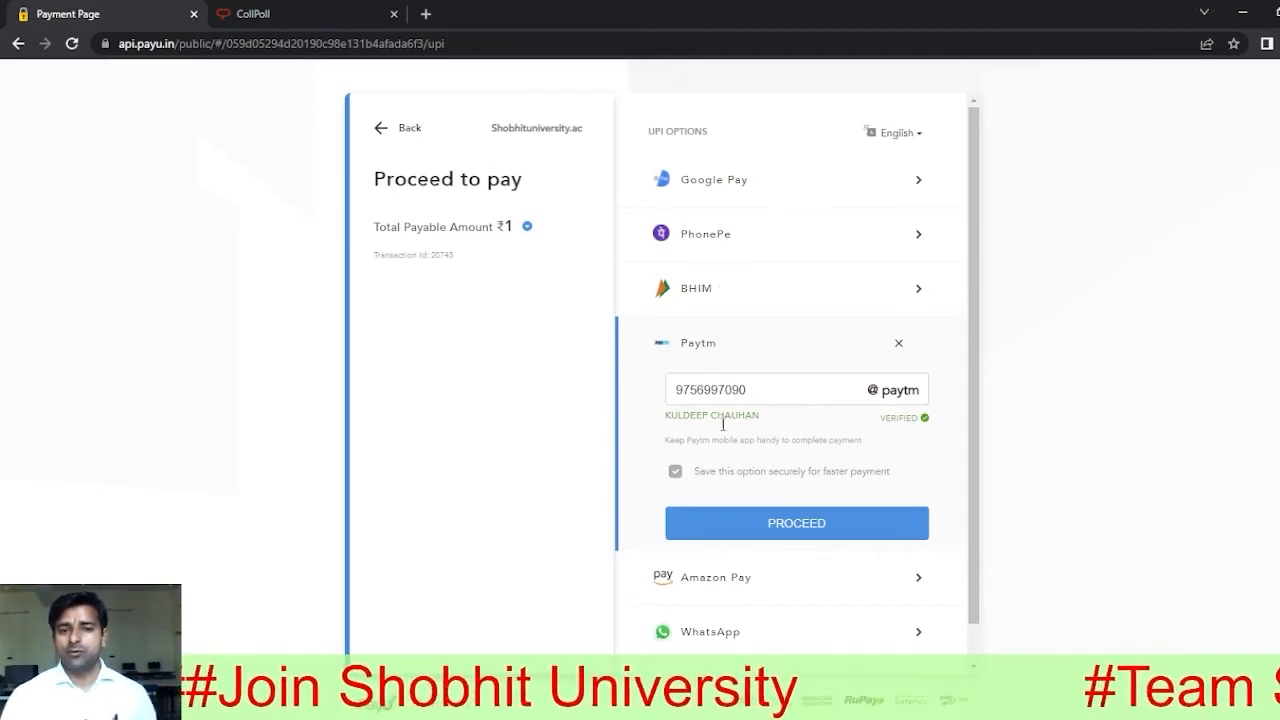
{"action": "scroll", "coordinate": [969, 446], "scroll_direction": "down", "scroll_amount": 1}
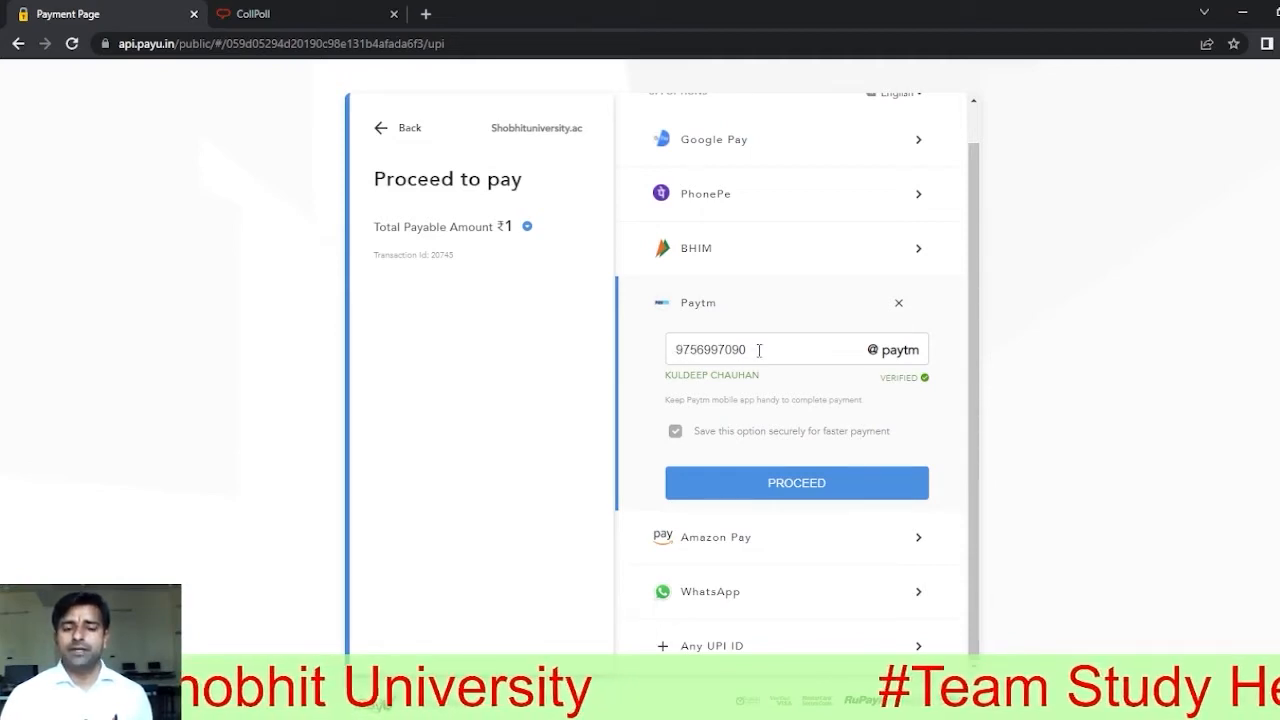
Step: Proceed with the ₹1 payment using the verified Paytm UPI ID
{"action": "left_click", "coordinate": [788, 486]}
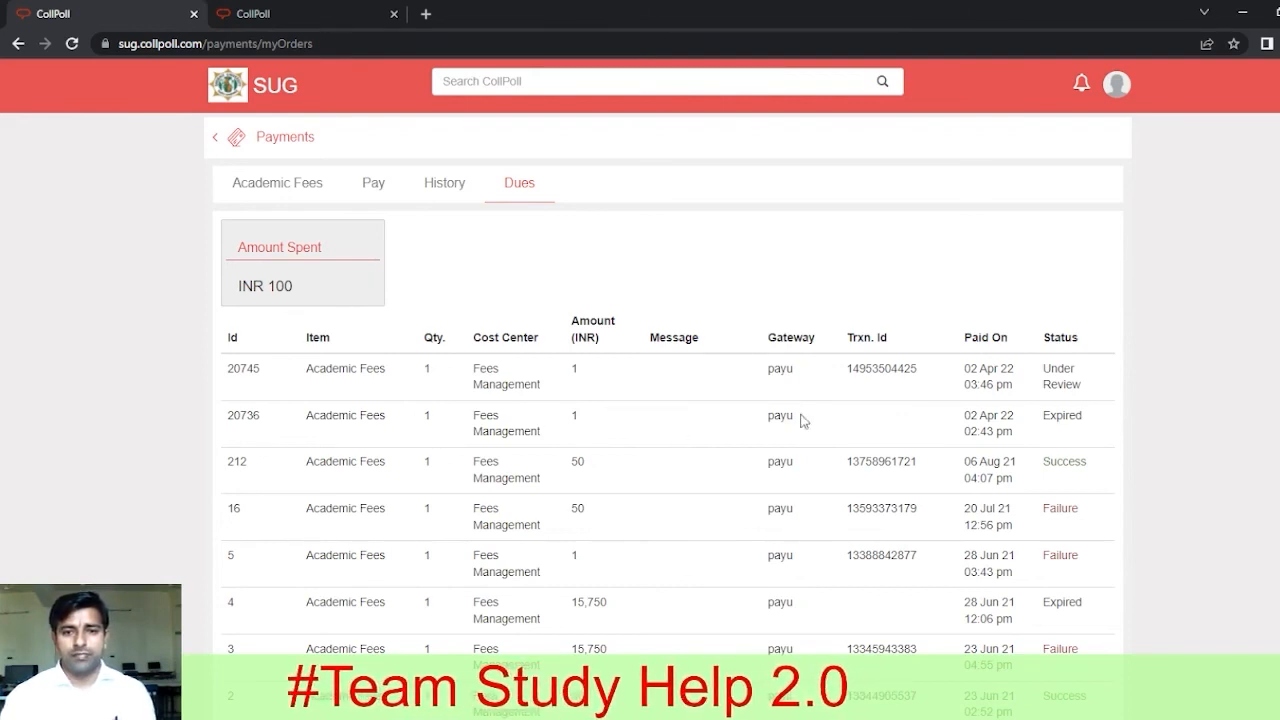
{"action": "double_click", "coordinate": [566, 384]}
{"action": "left_click", "coordinate": [589, 372]}
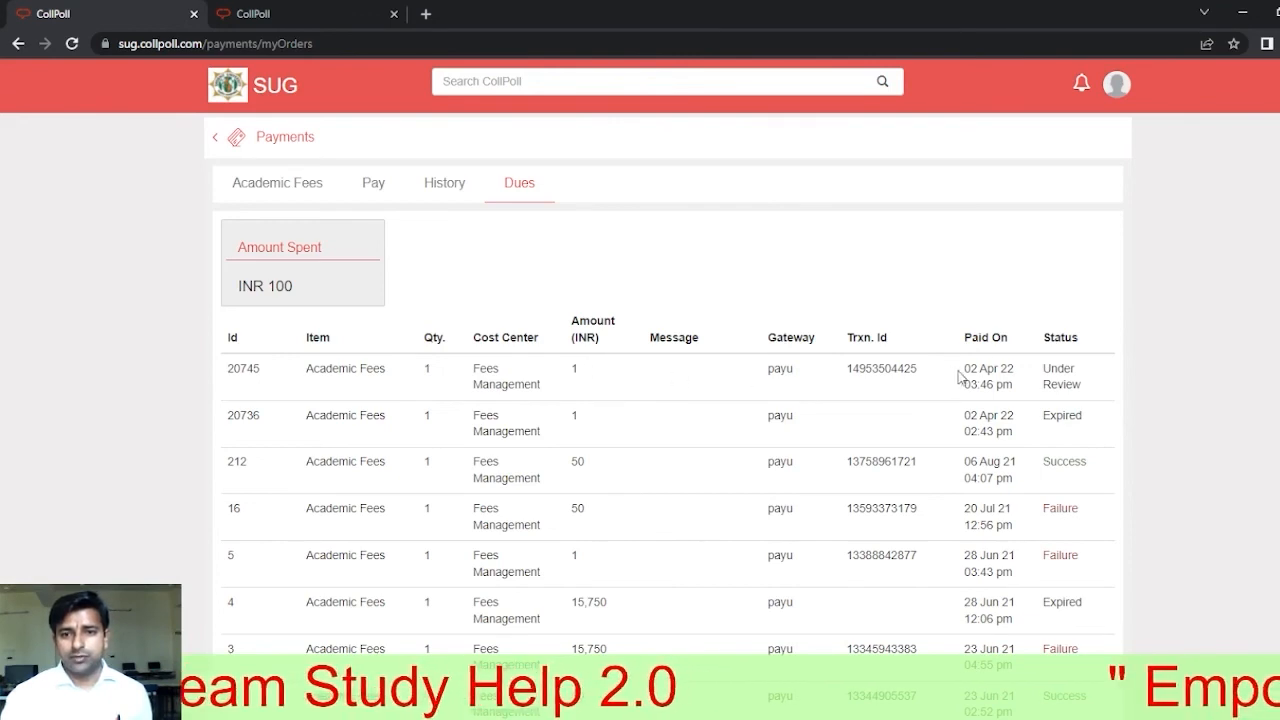
{"action": "left_click_drag", "start_coordinate": [962, 375], "coordinate": [994, 384]}
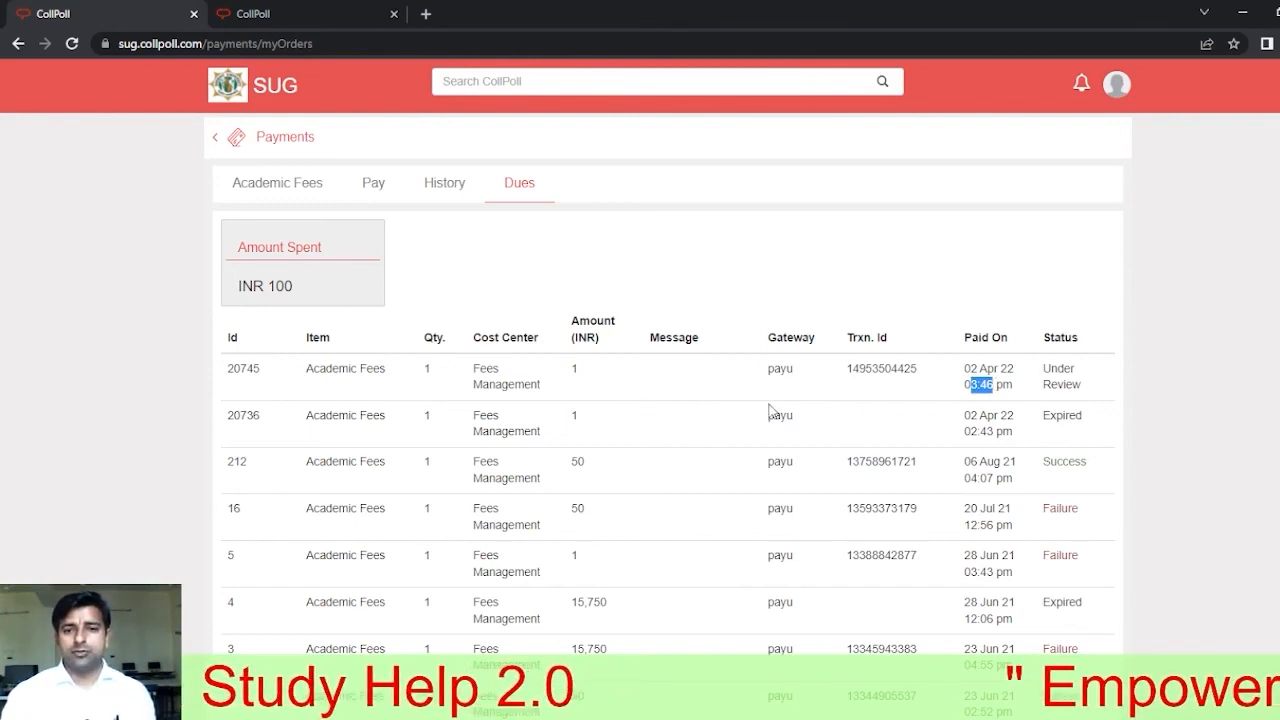
{"action": "left_click", "coordinate": [632, 381]}
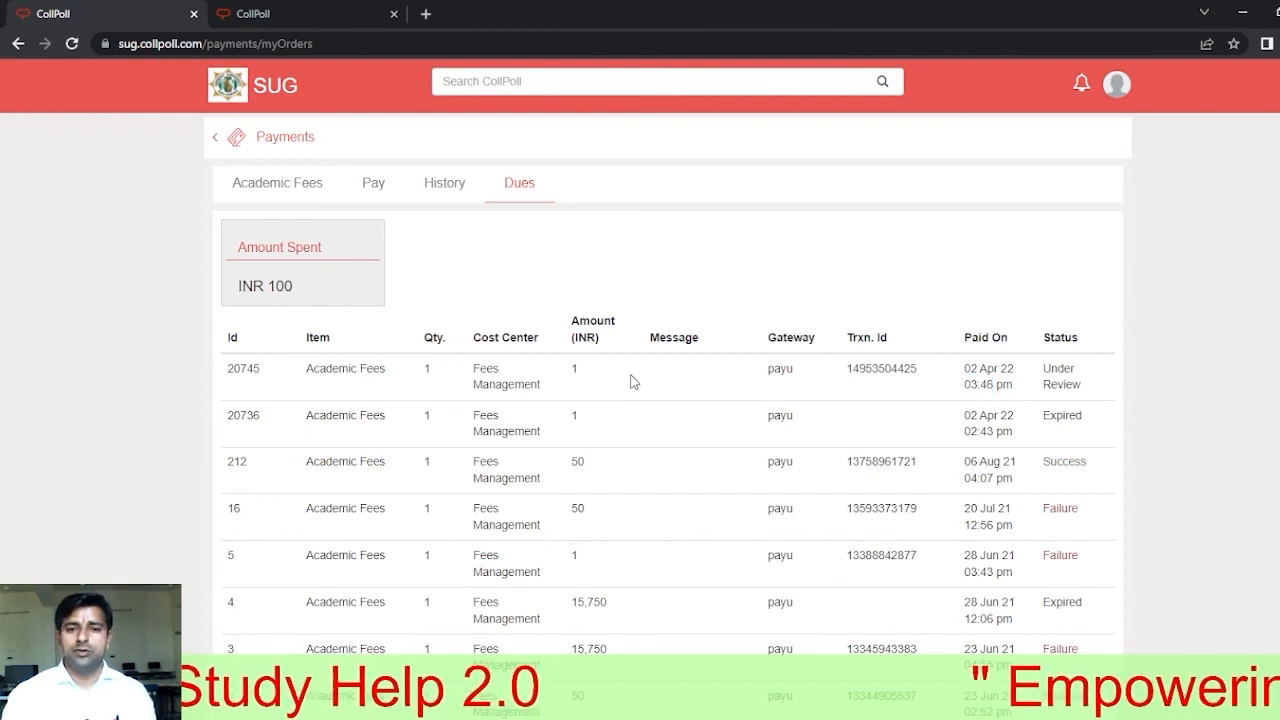